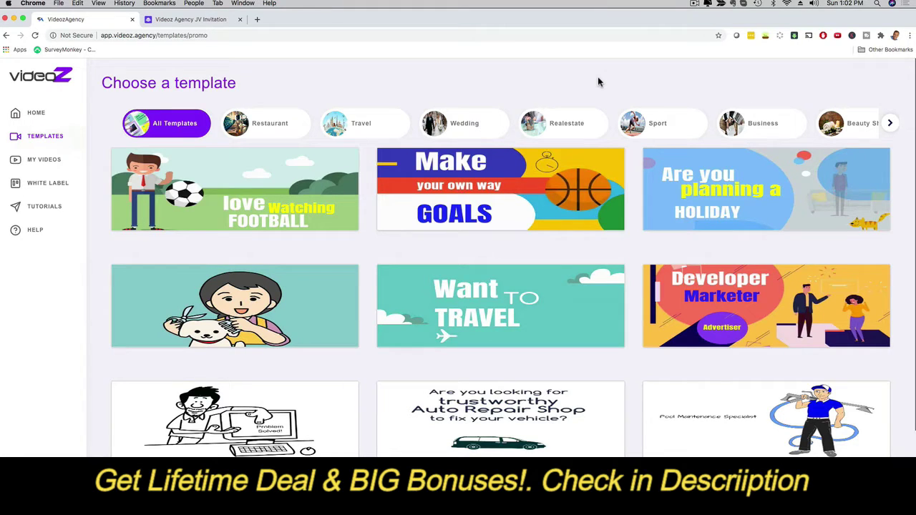
# - Browse the Wedding, Realestate and Sport template categories in the gallery
pyautogui.scroll(-3, 370, 326)
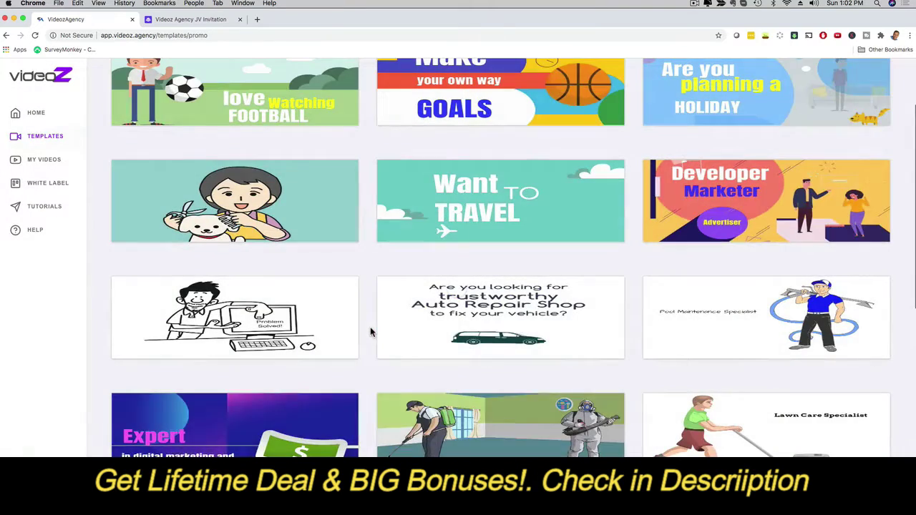
pyautogui.scroll(1, 360, 310)
pyautogui.scroll(2, 353, 307)
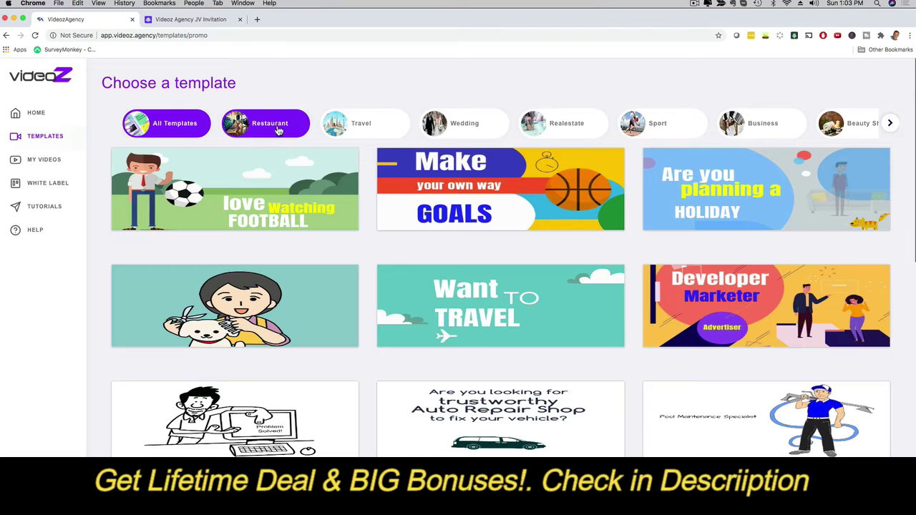
pyautogui.click(457, 124)
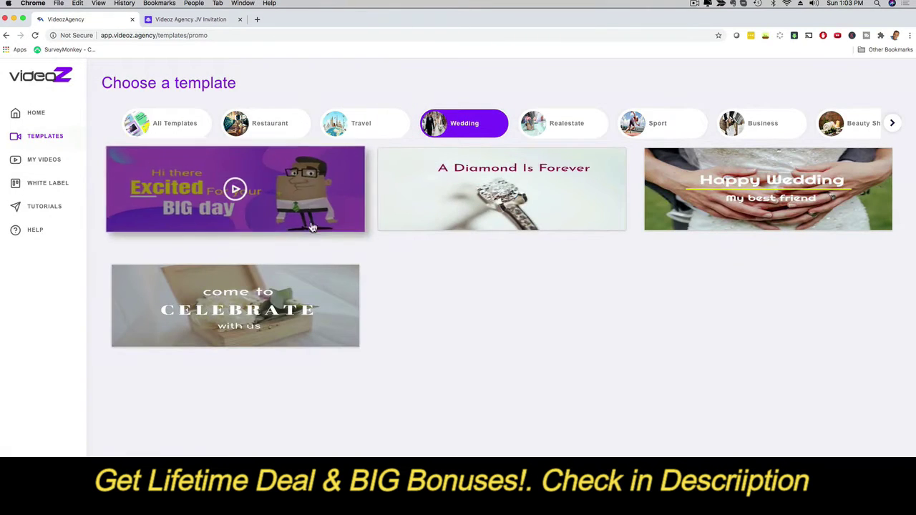
pyautogui.click(538, 125)
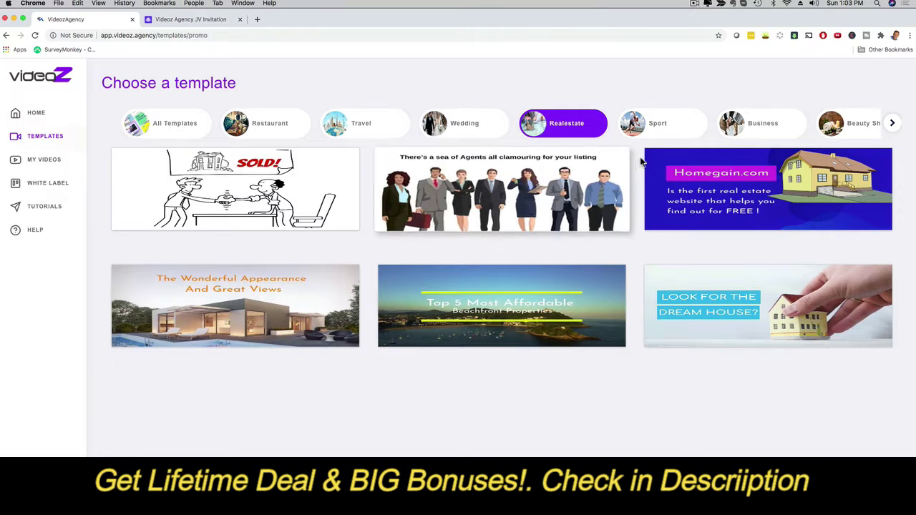
pyautogui.click(664, 133)
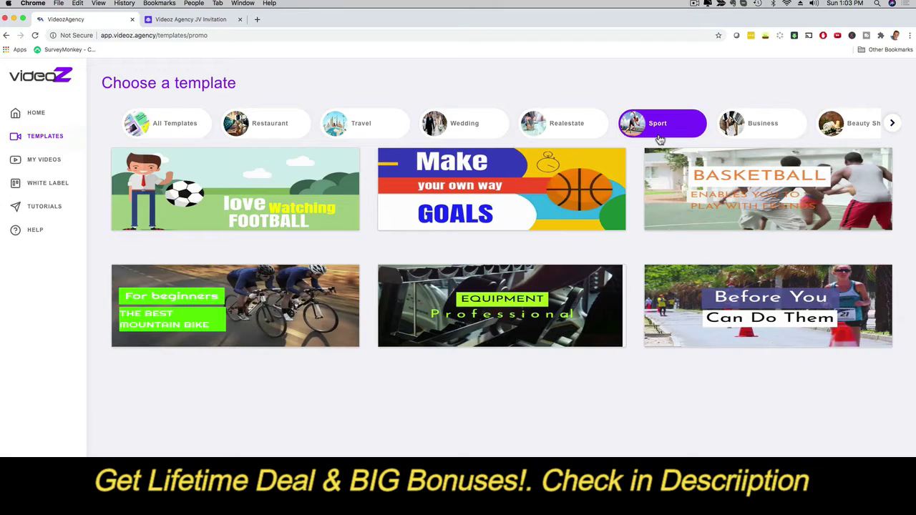
# - Filter the gallery to Business templates and scroll the category bar to reveal more categories
pyautogui.click(759, 123)
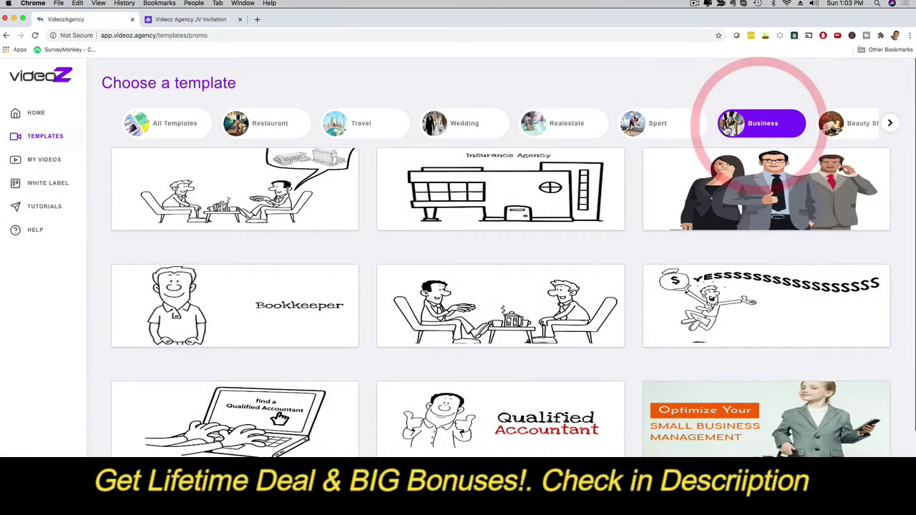
pyautogui.scroll(-3, 548, 272)
pyautogui.scroll(3, 548, 272)
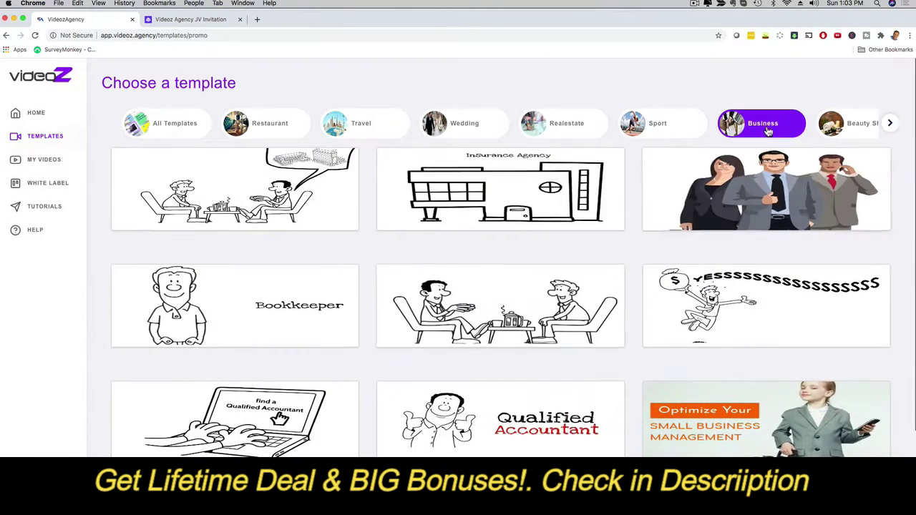
pyautogui.click(889, 125)
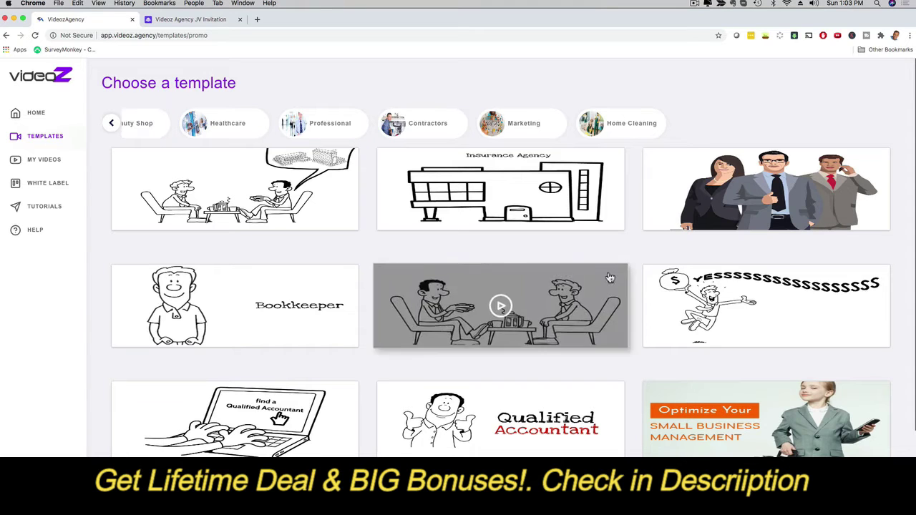
pyautogui.moveTo(235, 190)
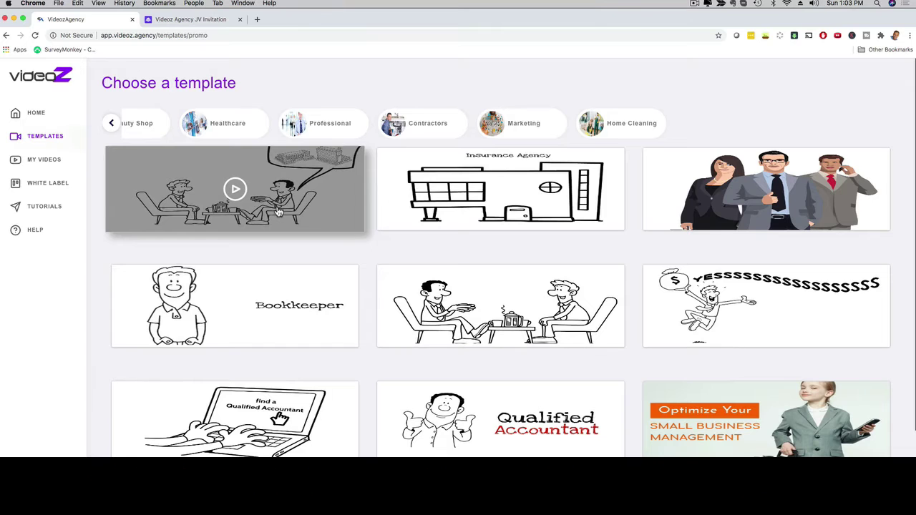
# - Play the Insurance Company template preview with volume raised, skipping ahead
pyautogui.click(278, 209)
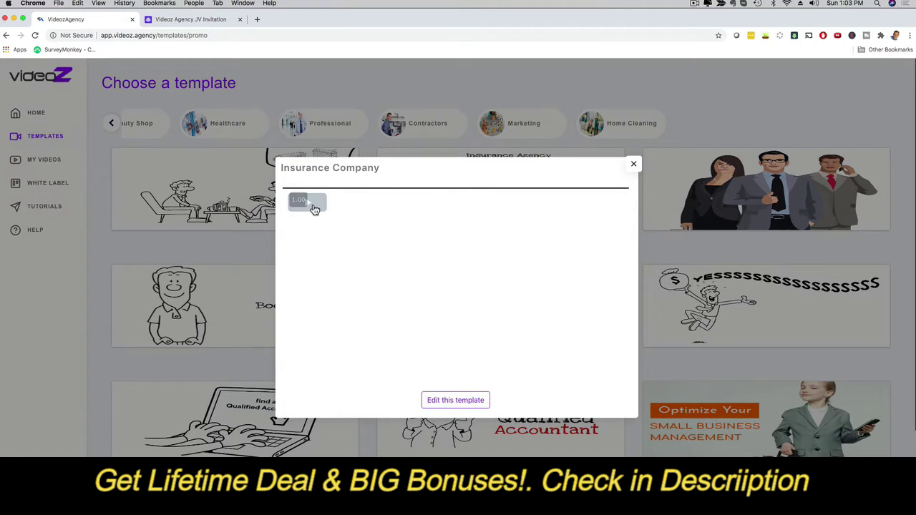
pyautogui.click(316, 209)
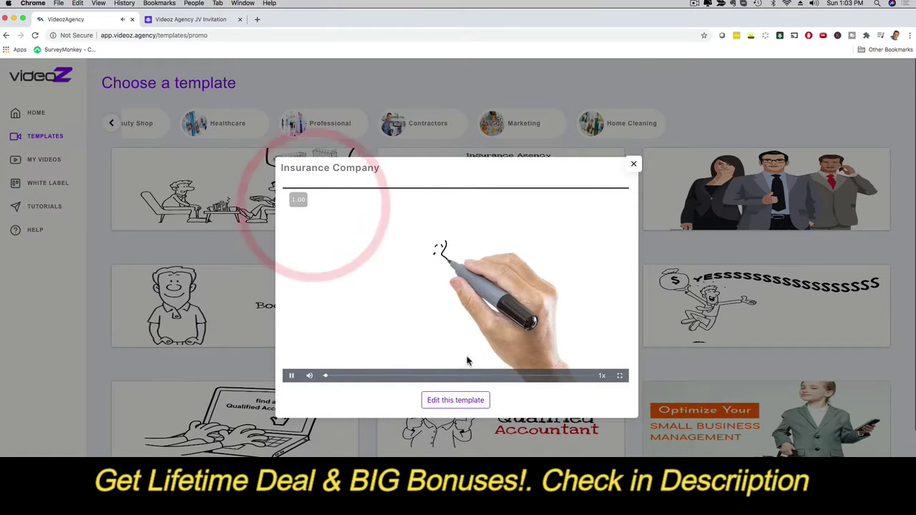
pyautogui.press('XF86AudioRaiseVolume')
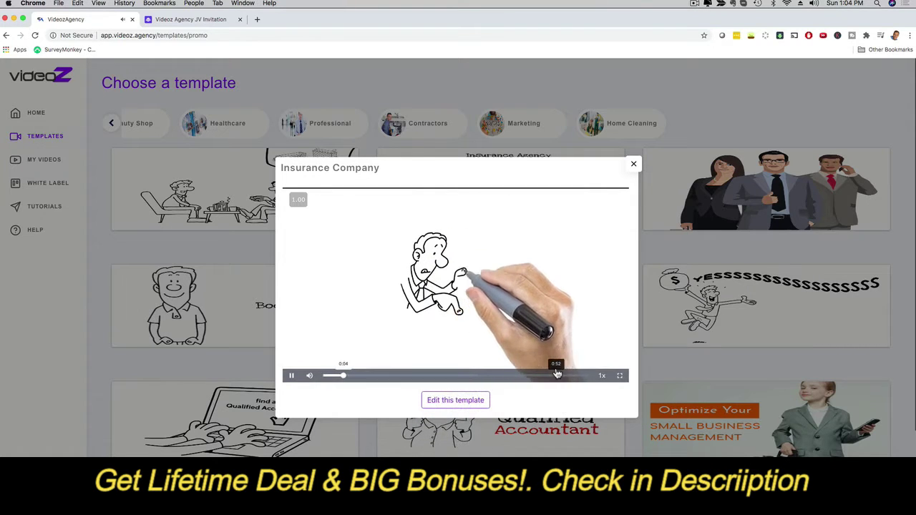
pyautogui.click(389, 375)
pyautogui.click(480, 375)
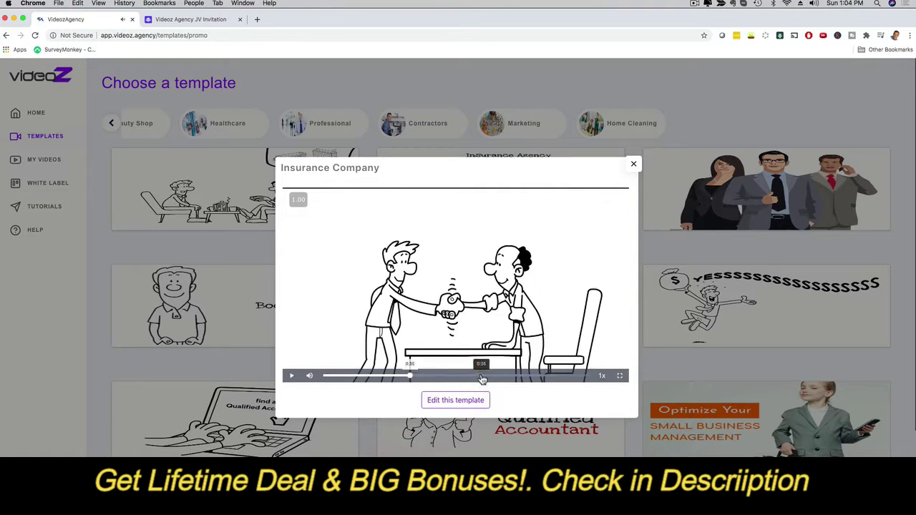
# - Pause the preview on its closing call scene and open the Insurance Company template in the editor
pyautogui.click(544, 374)
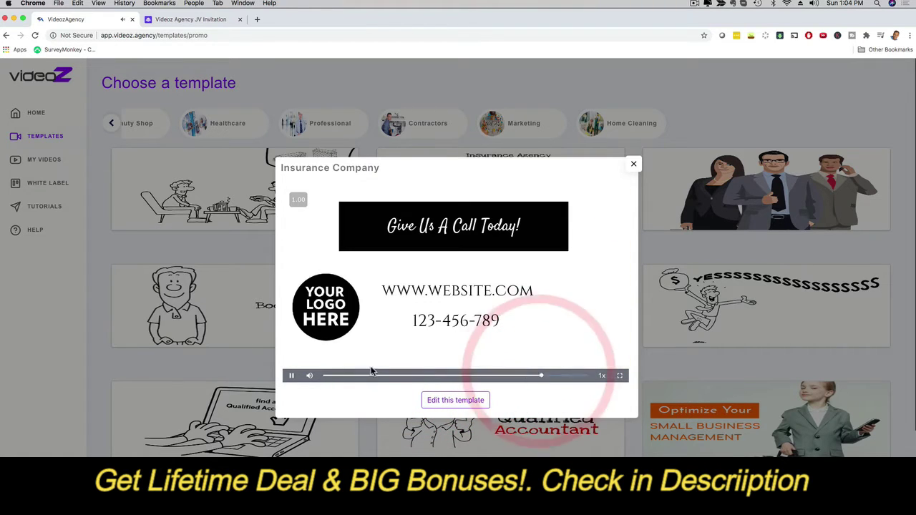
pyautogui.click(292, 376)
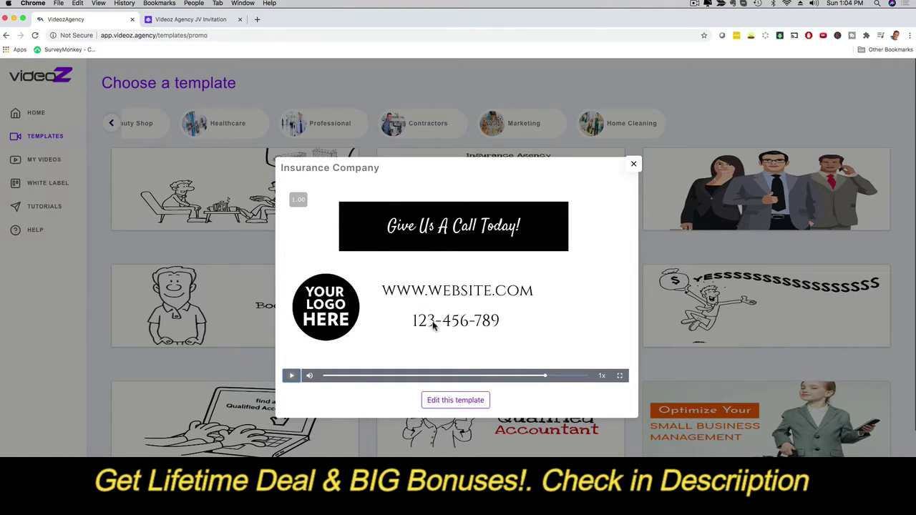
pyautogui.click(451, 400)
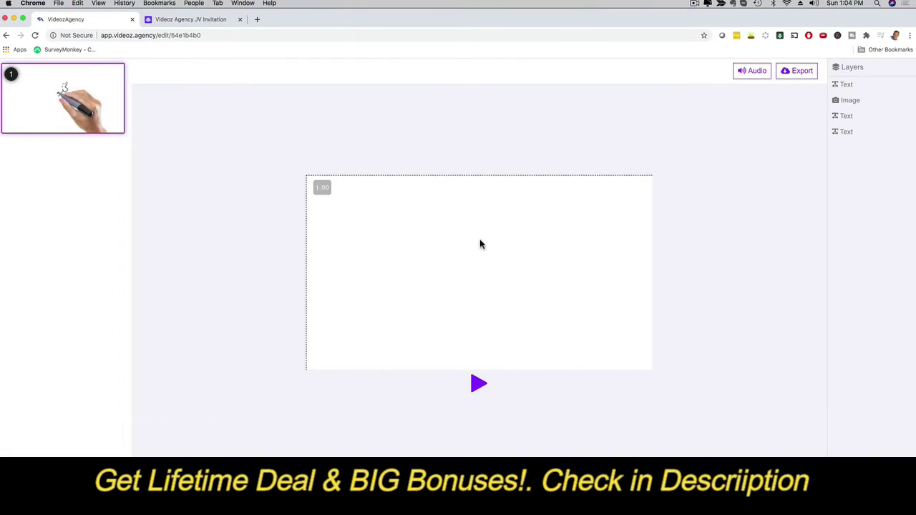
# - Play and pause the canvas, then show the call banner, logo/website and phone number layers
pyautogui.click(478, 383)
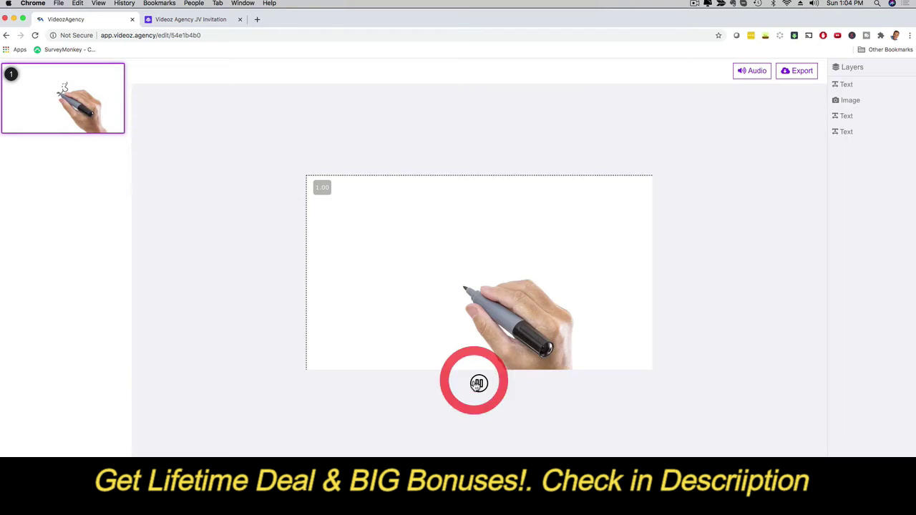
pyautogui.click(478, 384)
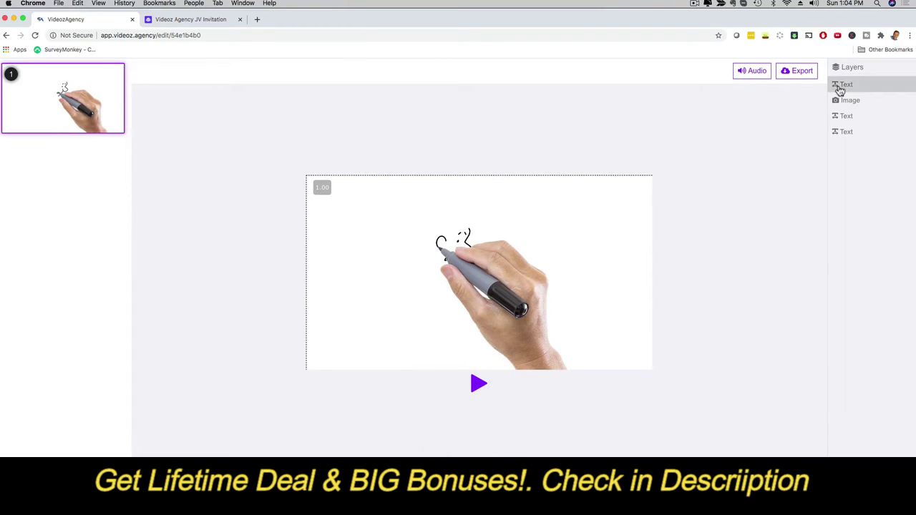
pyautogui.click(845, 86)
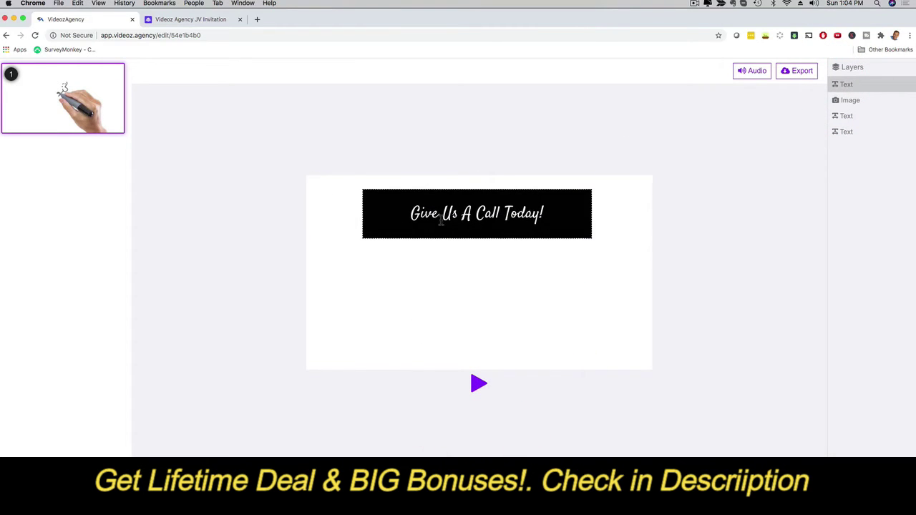
pyautogui.click(845, 116)
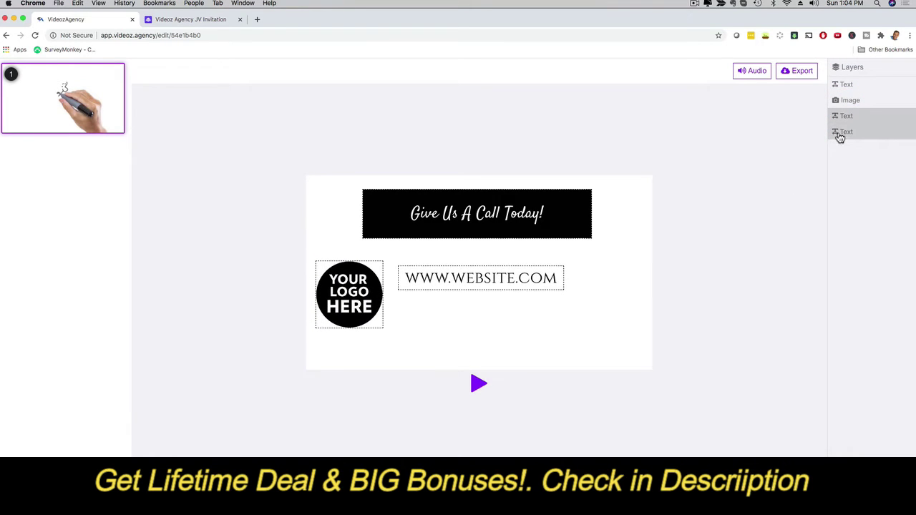
pyautogui.click(841, 132)
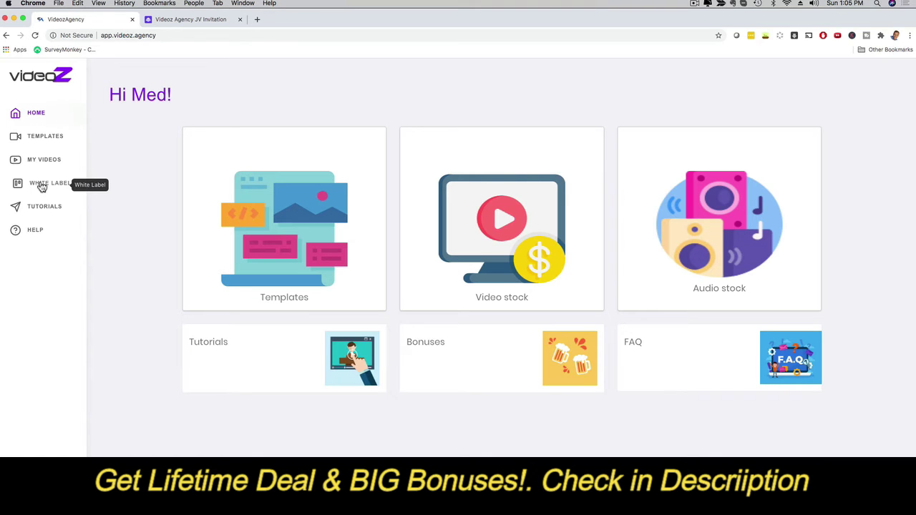
# - Return to the TEMPLATES gallery and scroll through its templates
pyautogui.click(43, 140)
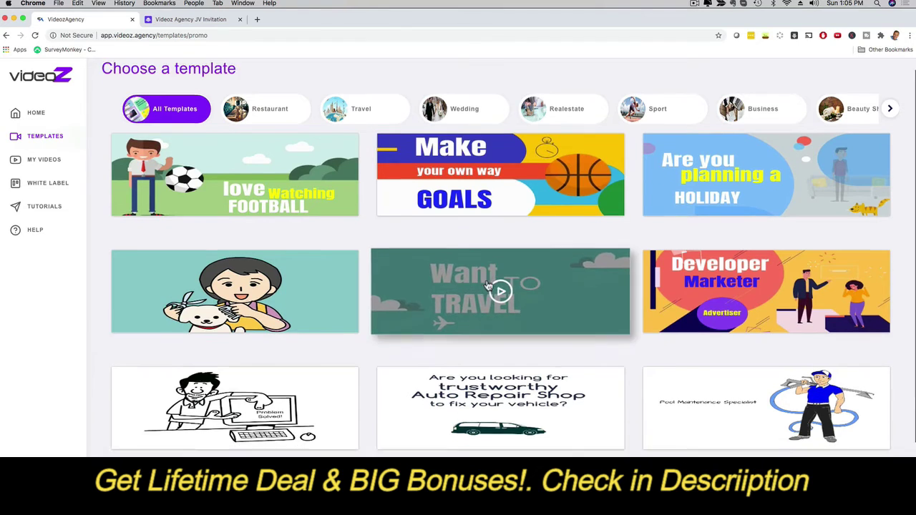
pyautogui.scroll(-3, 501, 290)
pyautogui.click(485, 284)
pyautogui.scroll(1, 479, 279)
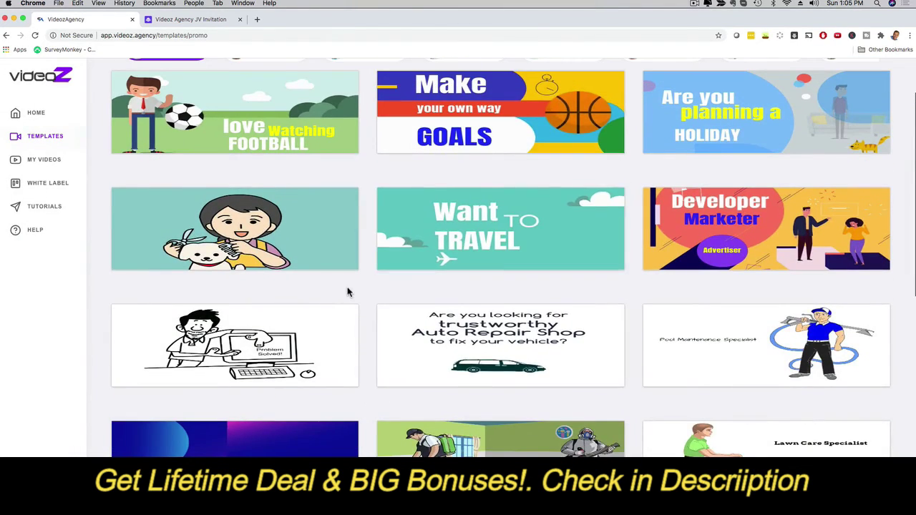
pyautogui.scroll(1, 344, 293)
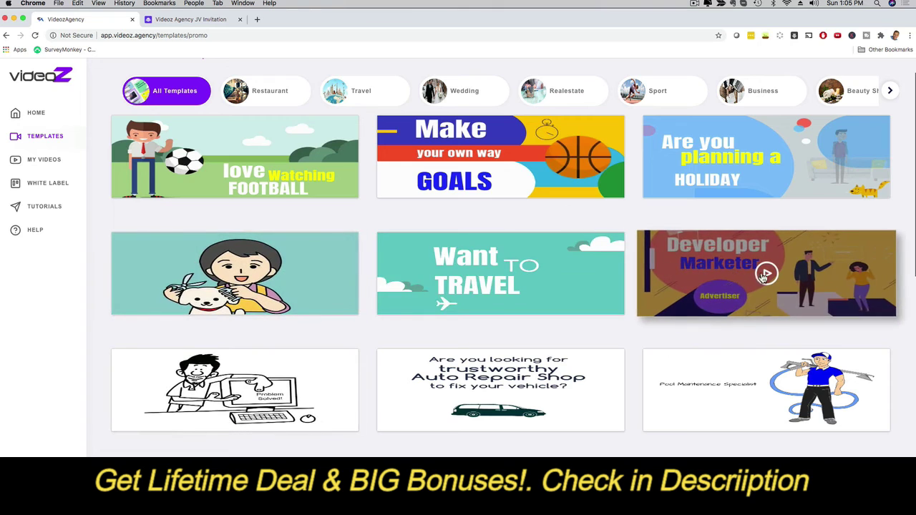
# - Play the Developer Marketer template's Marketing service preview and pause it
pyautogui.click(730, 279)
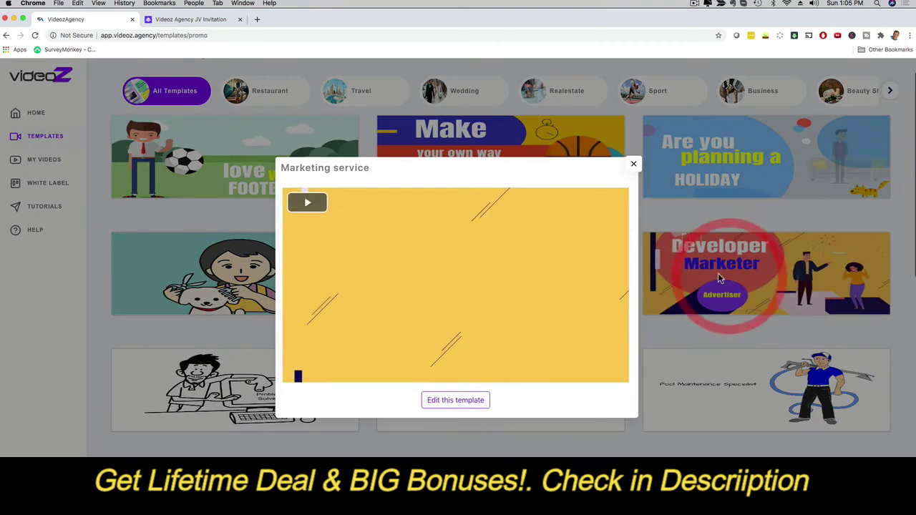
pyautogui.click(319, 207)
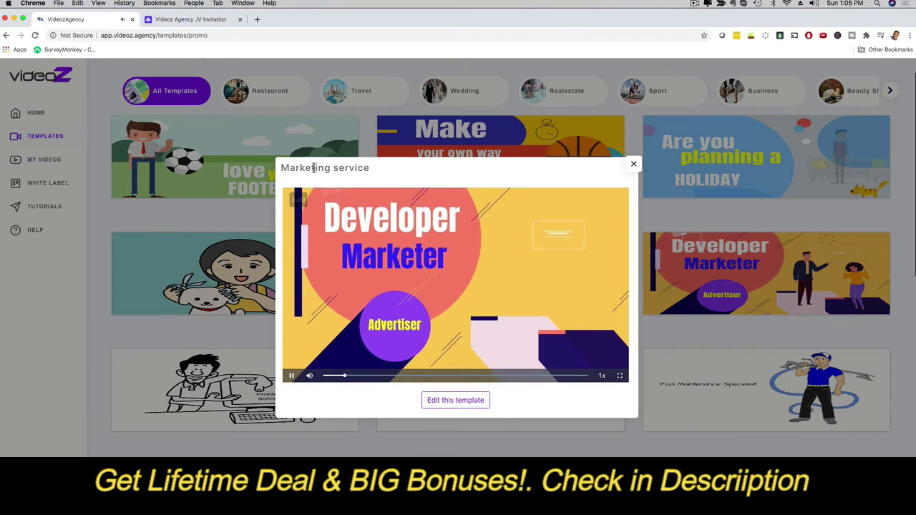
pyautogui.press('XF86AudioRaiseVolume')
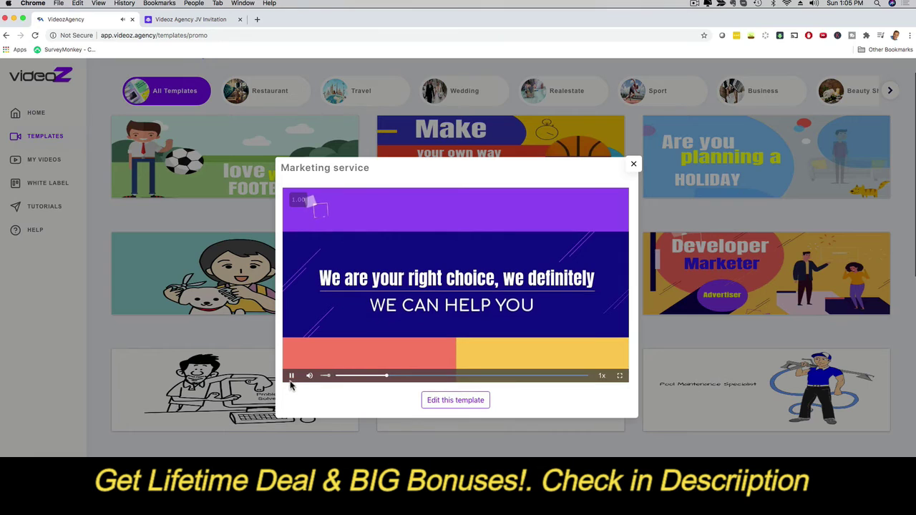
pyautogui.click(291, 376)
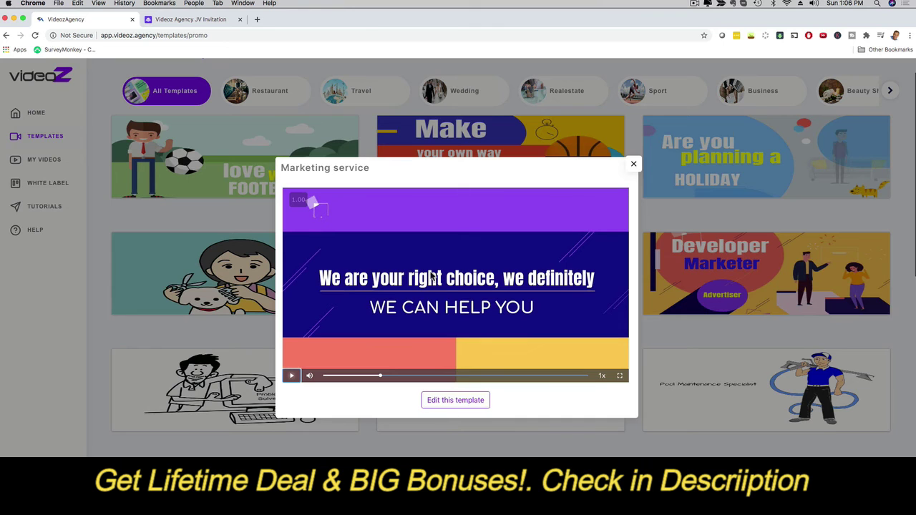
pyautogui.click(633, 164)
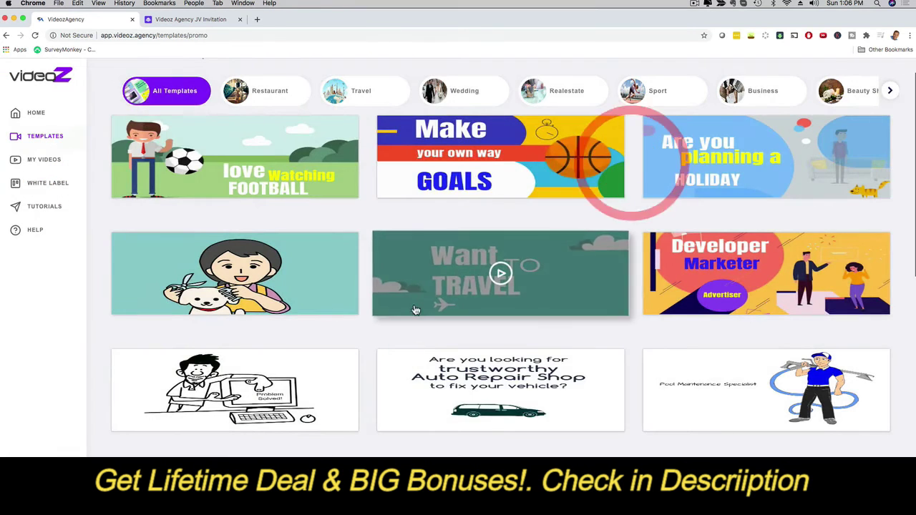
pyautogui.scroll(-4, 417, 307)
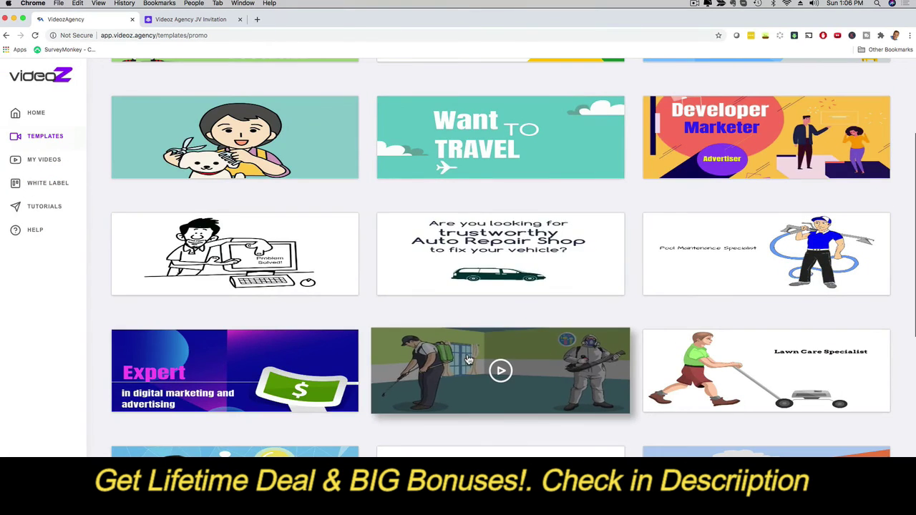
pyautogui.scroll(-5, 379, 367)
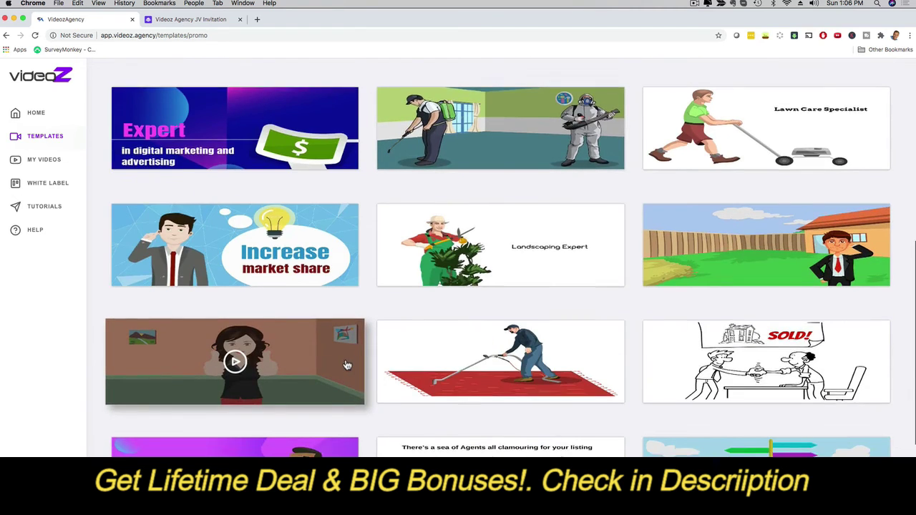
pyautogui.scroll(10, 345, 364)
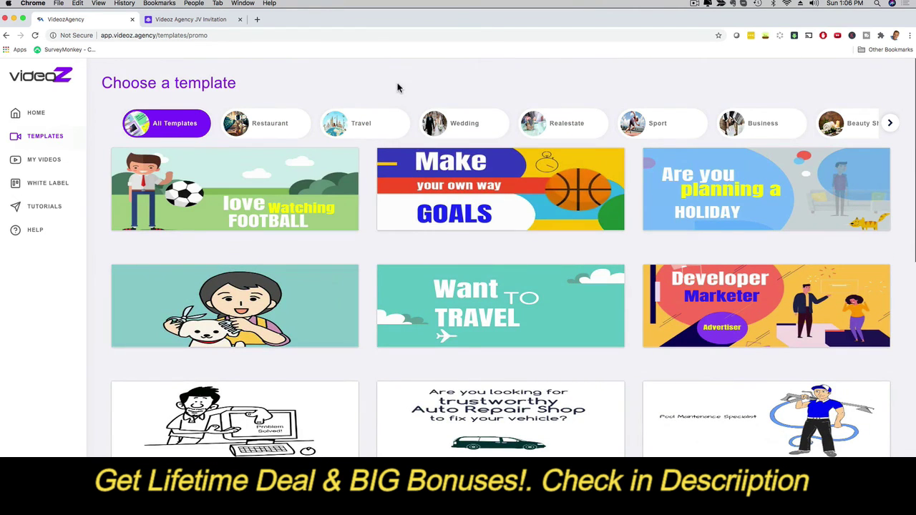